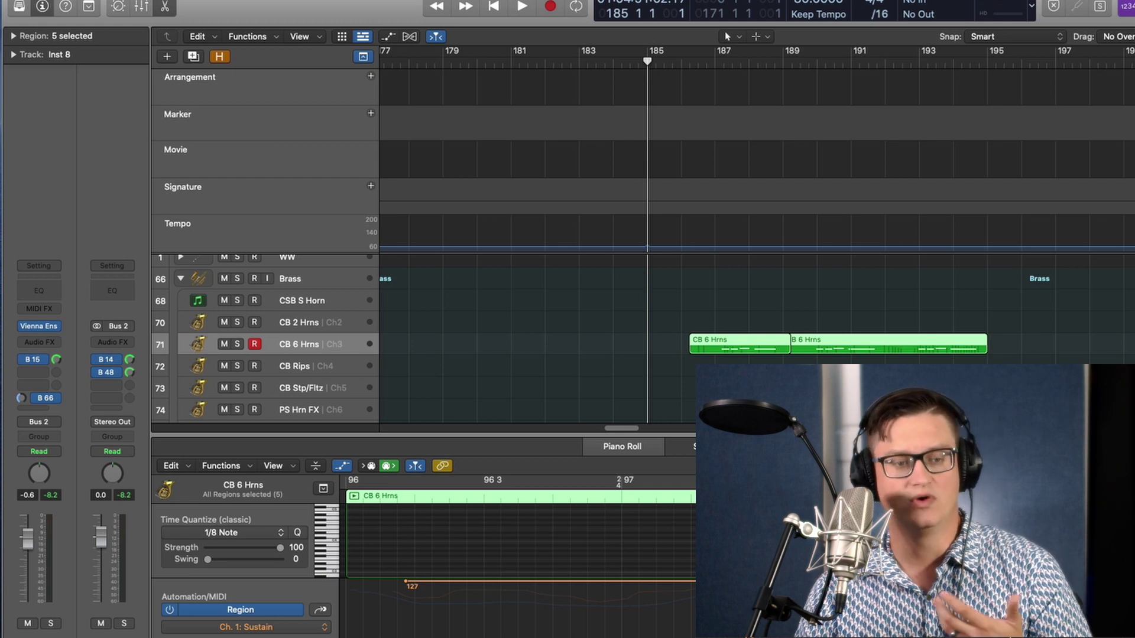
# Switch to the Vienna Ensemble Pro server, view the Kontakt 5 instrument in the Hrns instance, and return to Logic Pro
pyautogui.press('super+Tab')
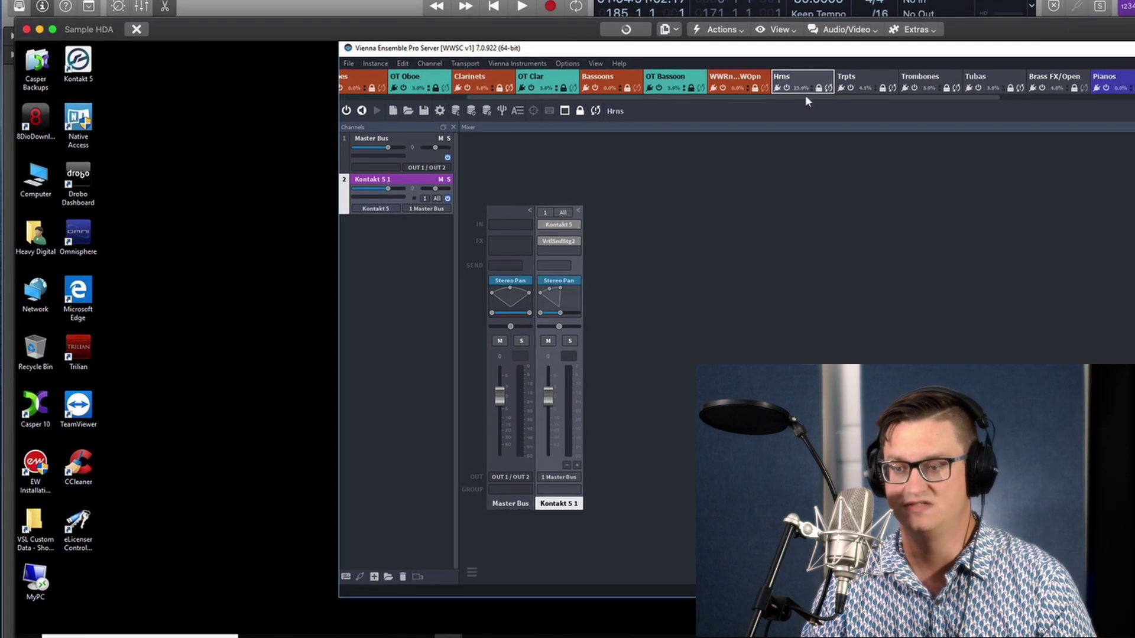
pyautogui.click(556, 225)
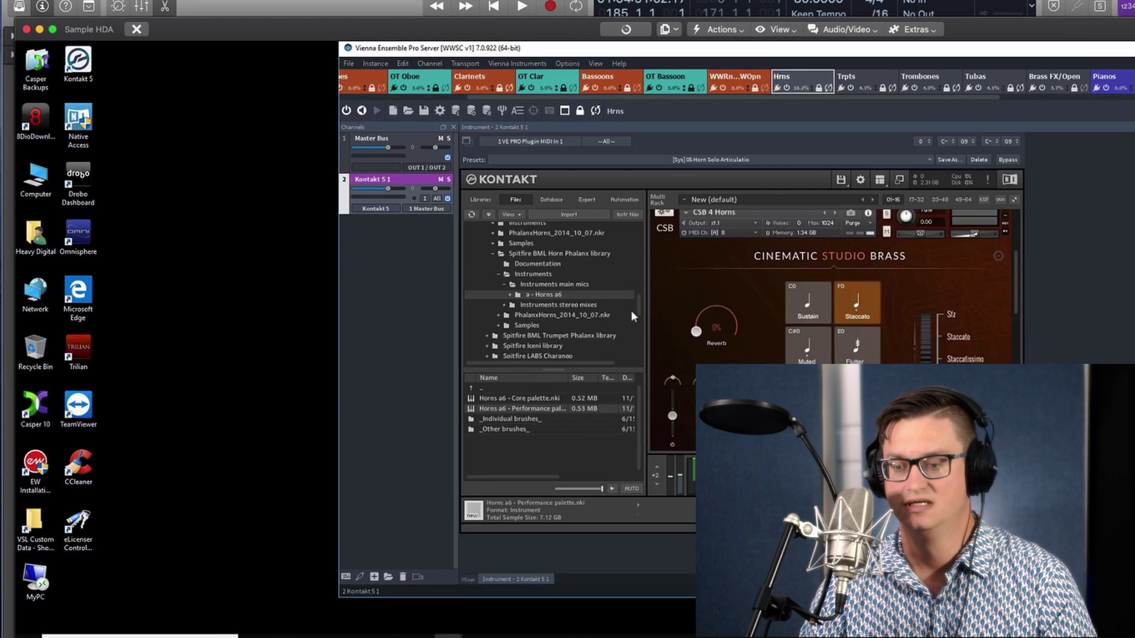
pyautogui.moveTo(1014, 294)
pyautogui.mouseDown()
pyautogui.moveTo(1020, 243)
pyautogui.moveTo(1016, 297)
pyautogui.mouseUp()
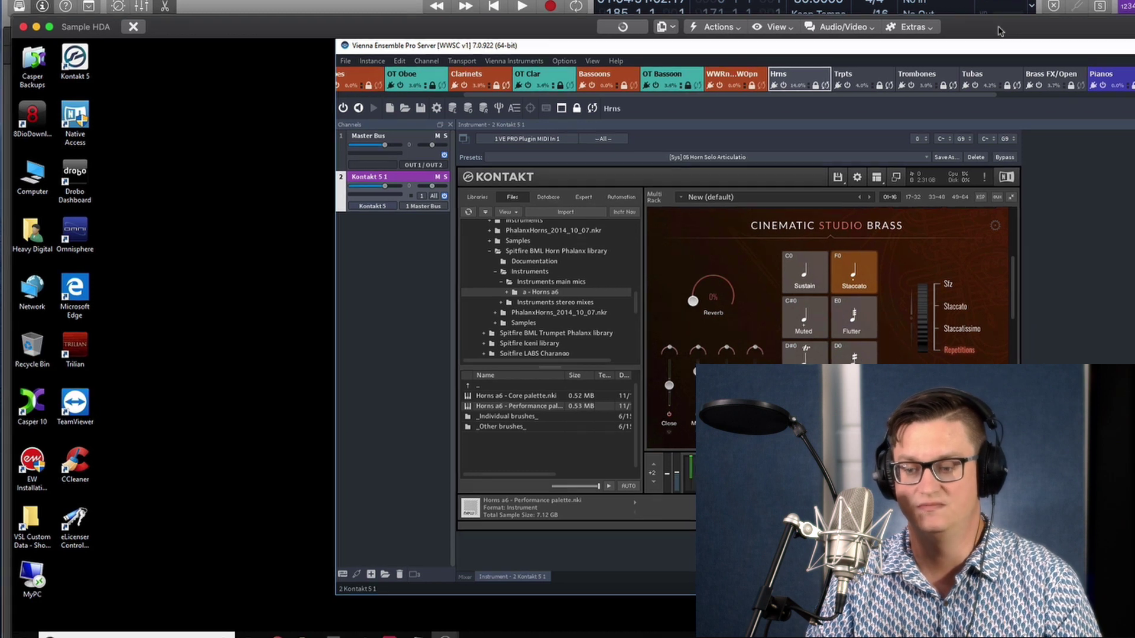
pyautogui.moveTo(1134, 27); pyautogui.dragTo(0, 31)
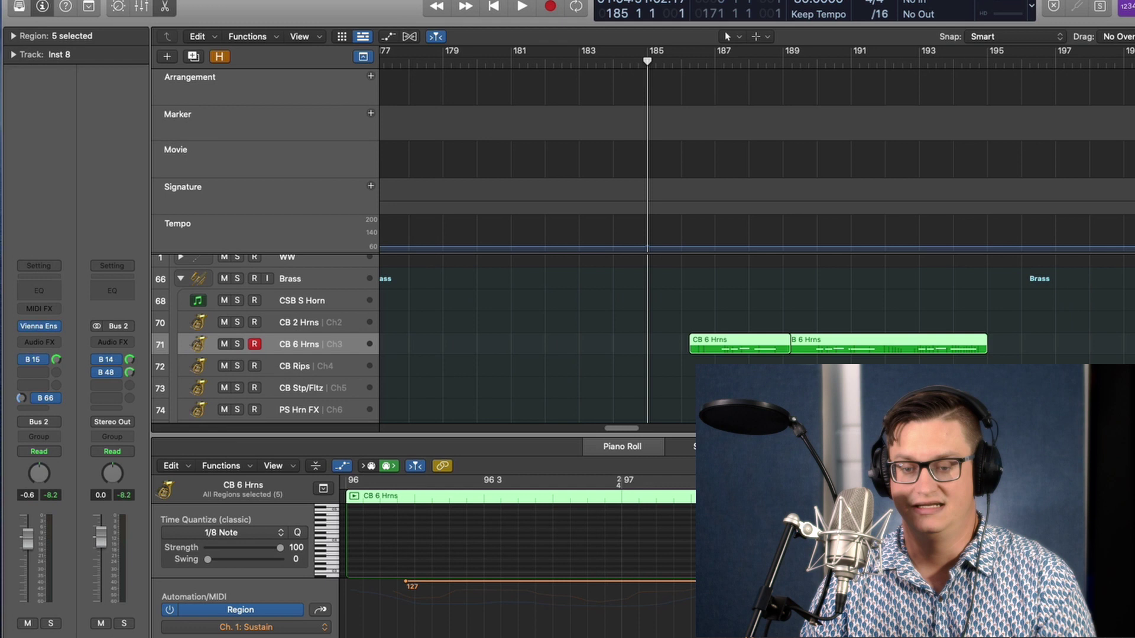
# Select the CSB 4 Hrns track in the Brass stack
pyautogui.click(343, 341)
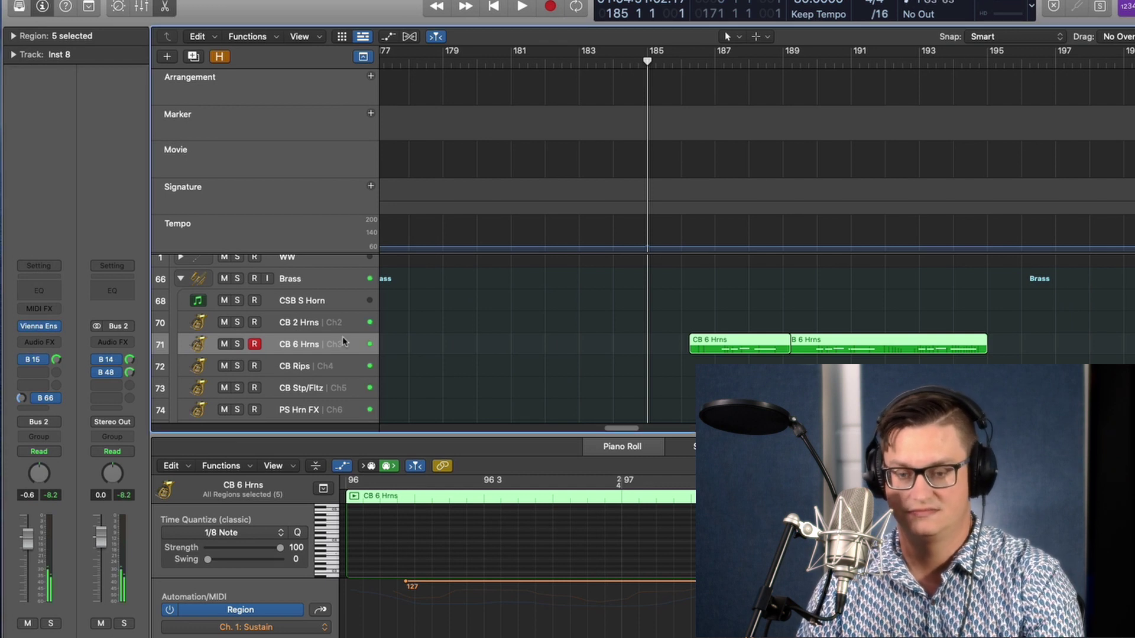
pyautogui.scroll(-3, 341, 340)
pyautogui.scroll(-1, 339, 341)
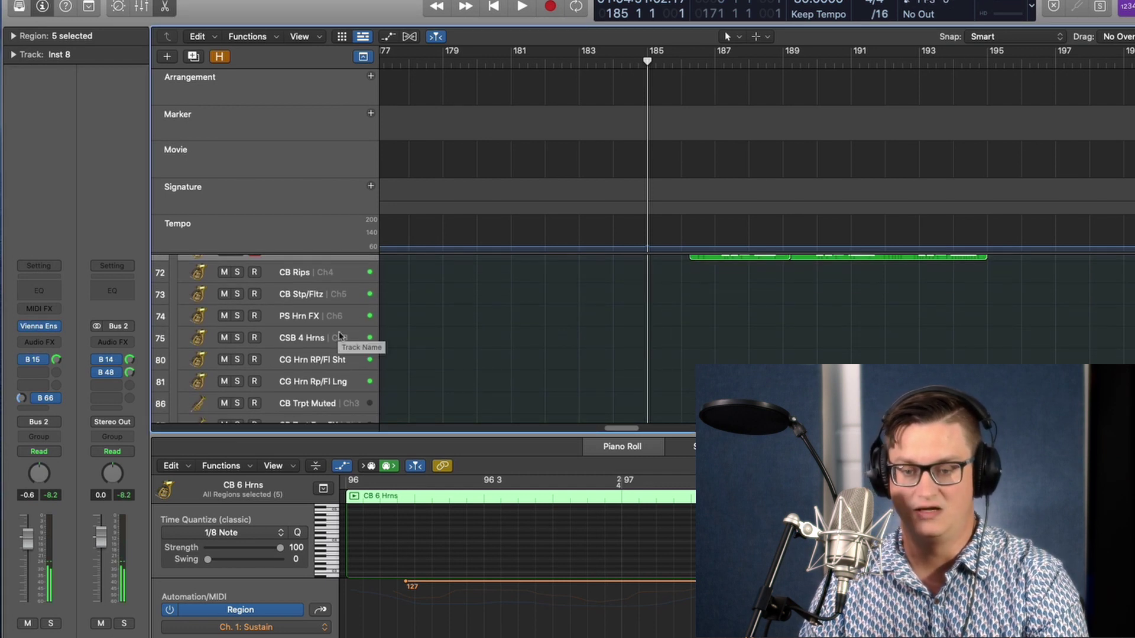
pyautogui.click(374, 342)
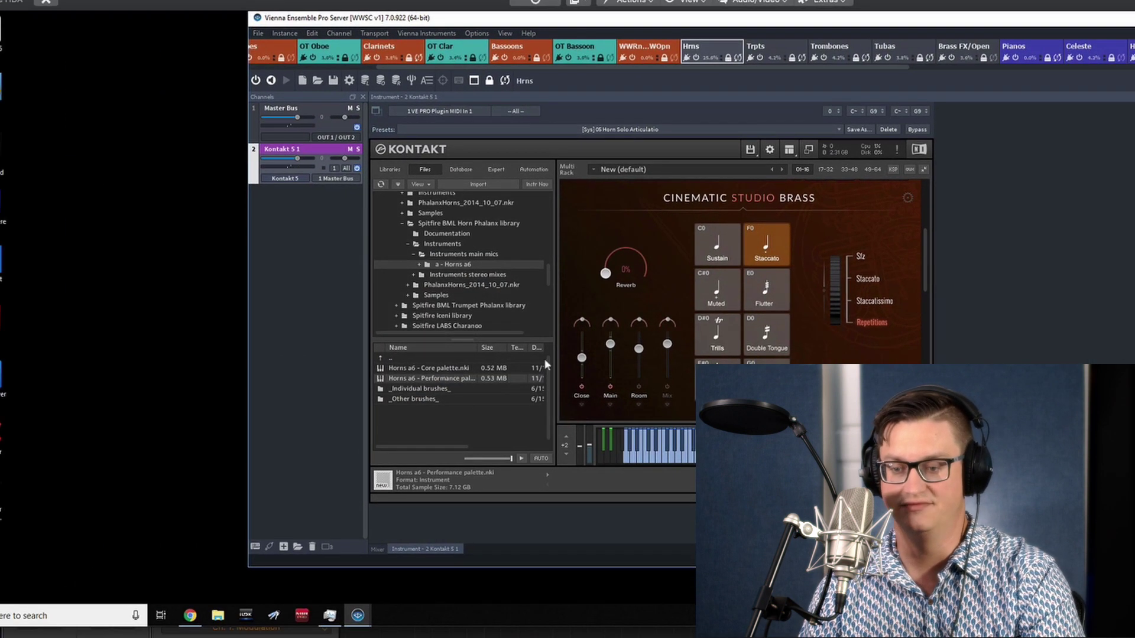
# Examine the Close, Main, Room and Mix microphone levels of the CSB 4 Horns patch in Vienna Ensemble Pro's Kontakt
pyautogui.click(611, 344)
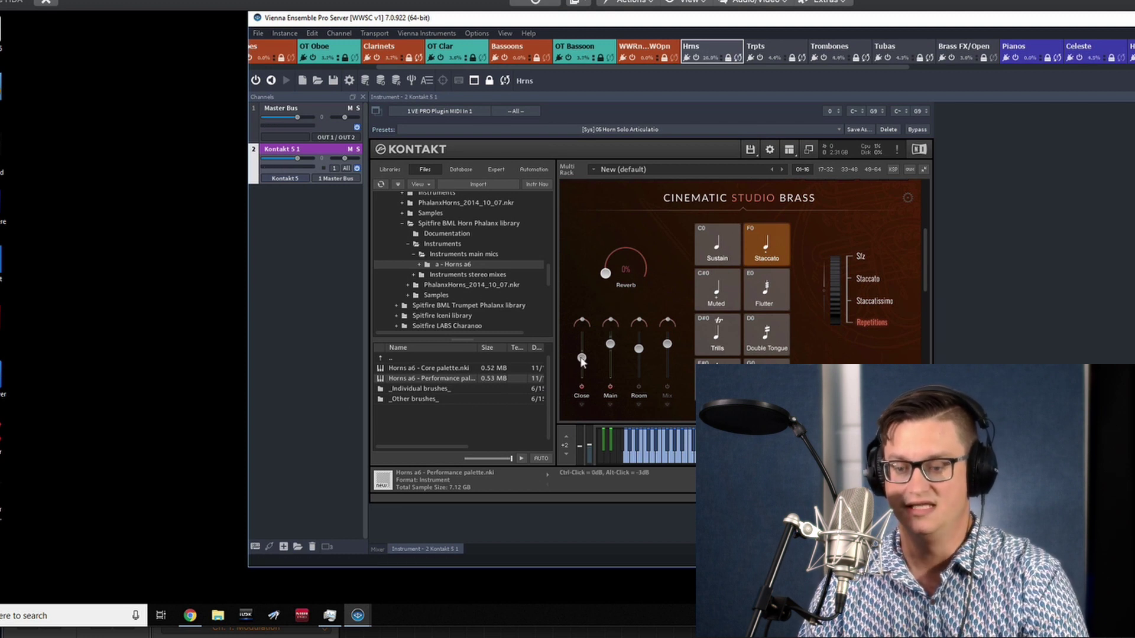
pyautogui.scroll(3, 802, 275)
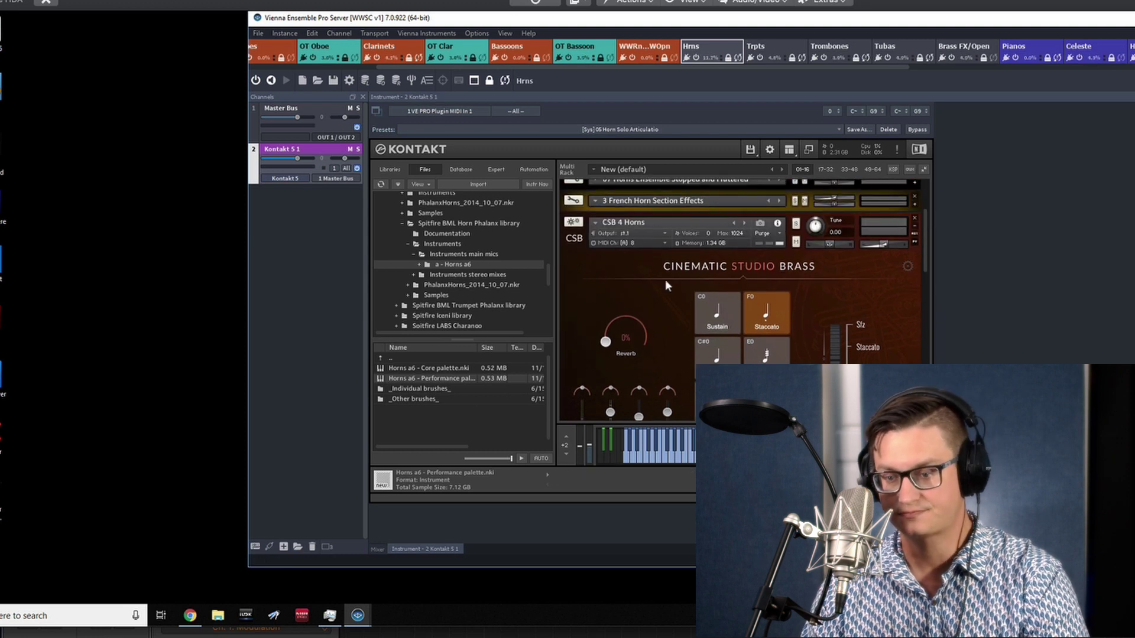
pyautogui.scroll(-2, 664, 278)
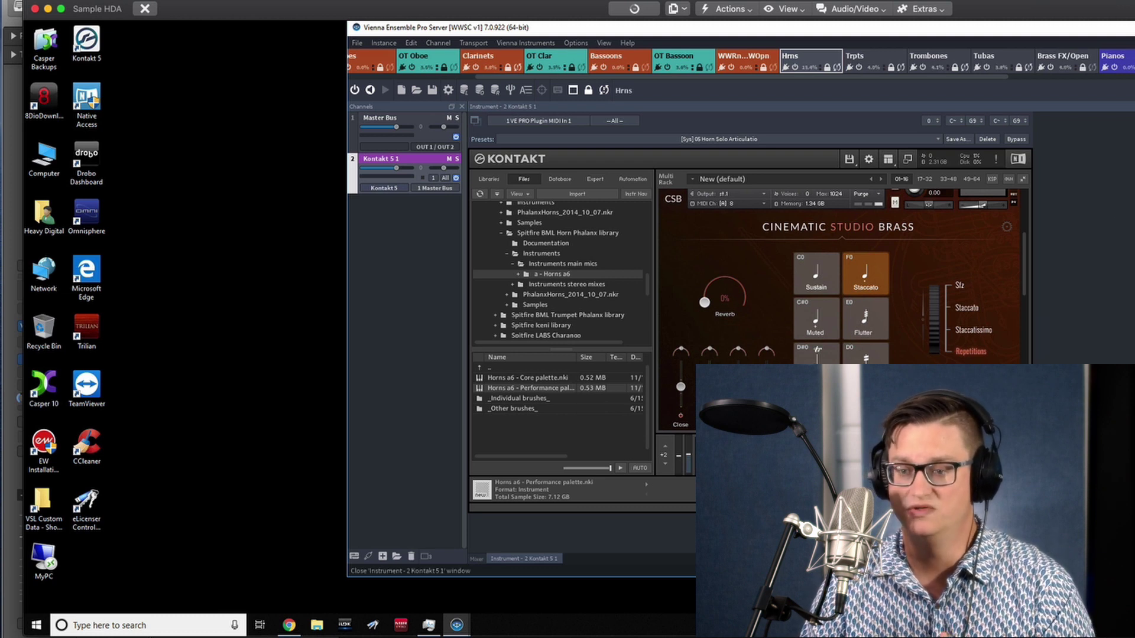
# Inspect the horns' stage placement in VirtualSoundStage 2 on the Kontakt 5 1 channel, close it and return to Logic Pro
pyautogui.click(1029, 106)
pyautogui.click(550, 220)
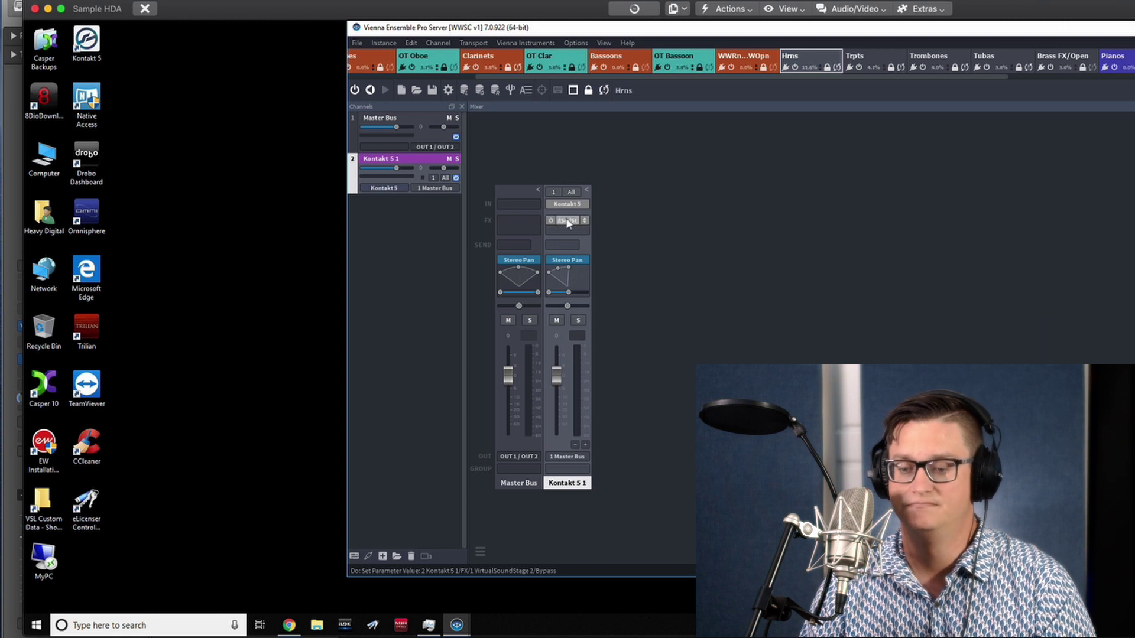
pyautogui.click(567, 221)
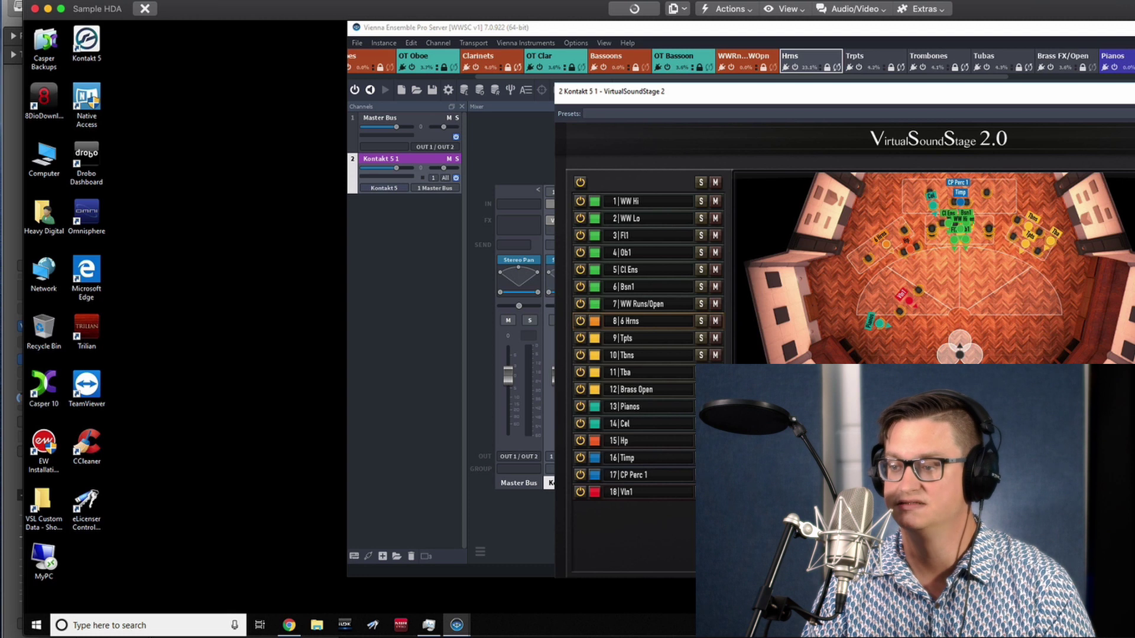
pyautogui.hotkey('alt', 'F4')
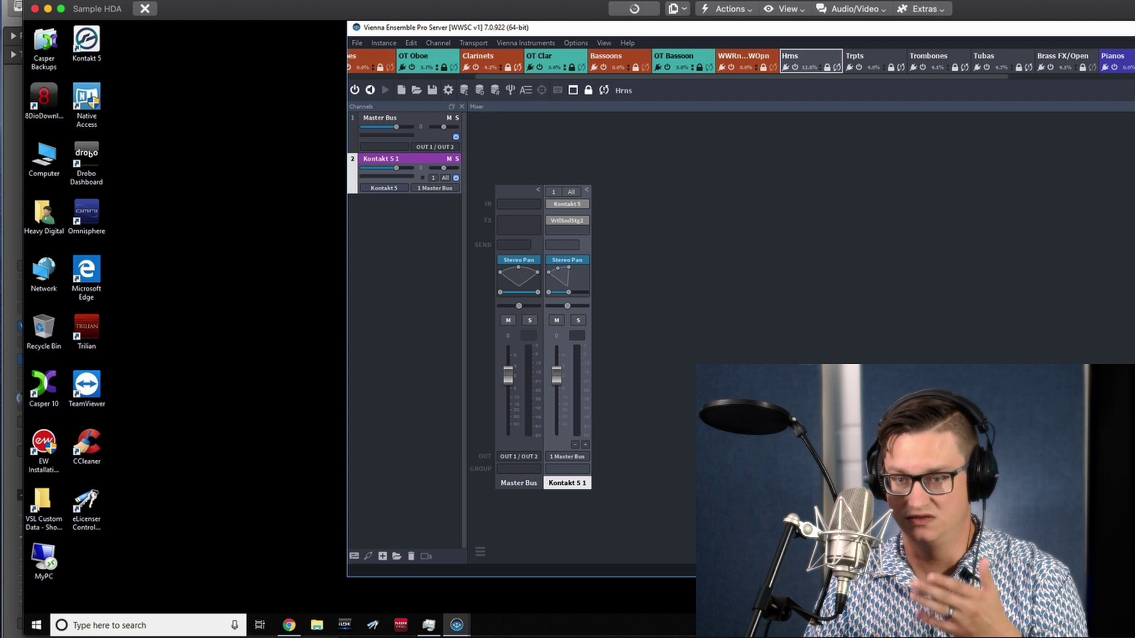
pyautogui.hotkey('ctrl', 'Right')
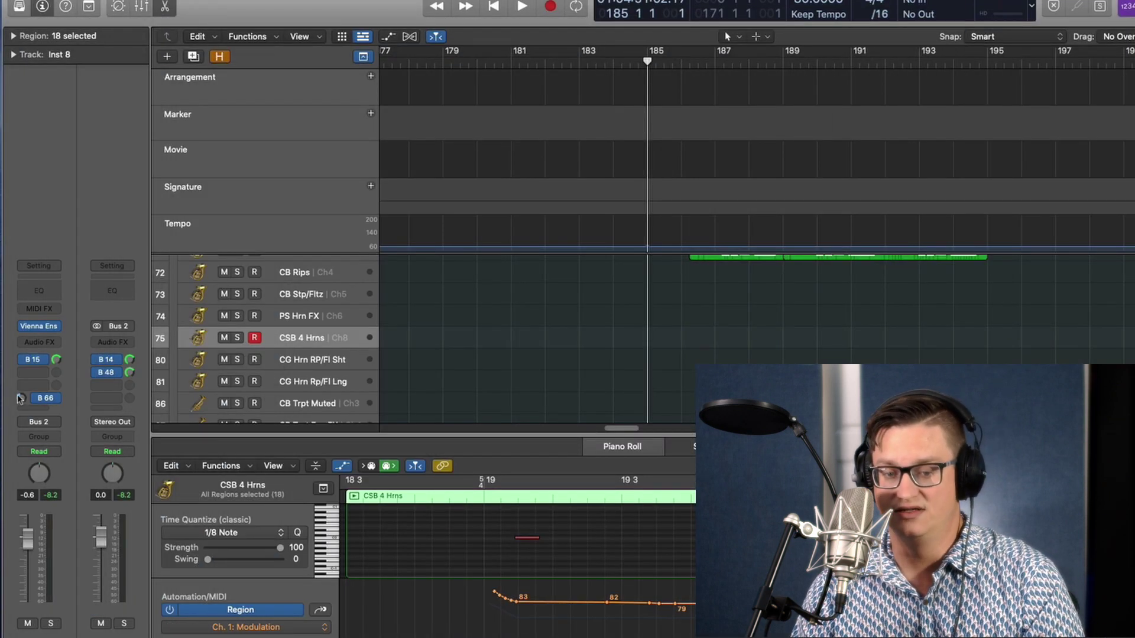
# Follow the CSB 4 Hrns track's bus 66 send to Brass Verb, review its Seventh Heaven reverb settings and close the plug-in
pyautogui.click(53, 398)
pyautogui.click(41, 395)
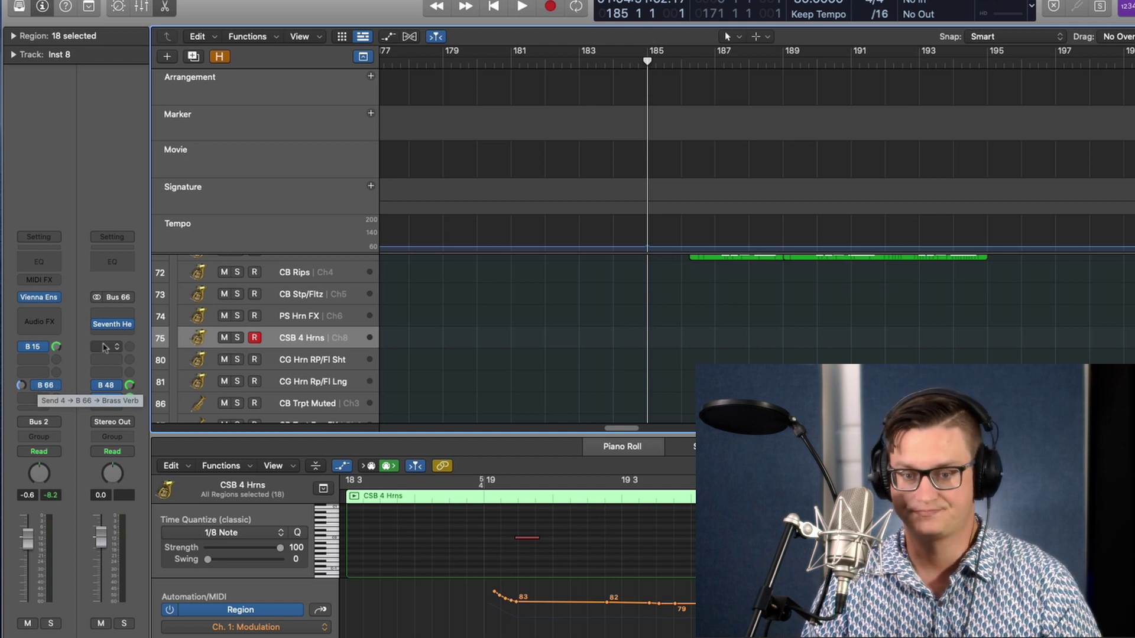
pyautogui.click(115, 326)
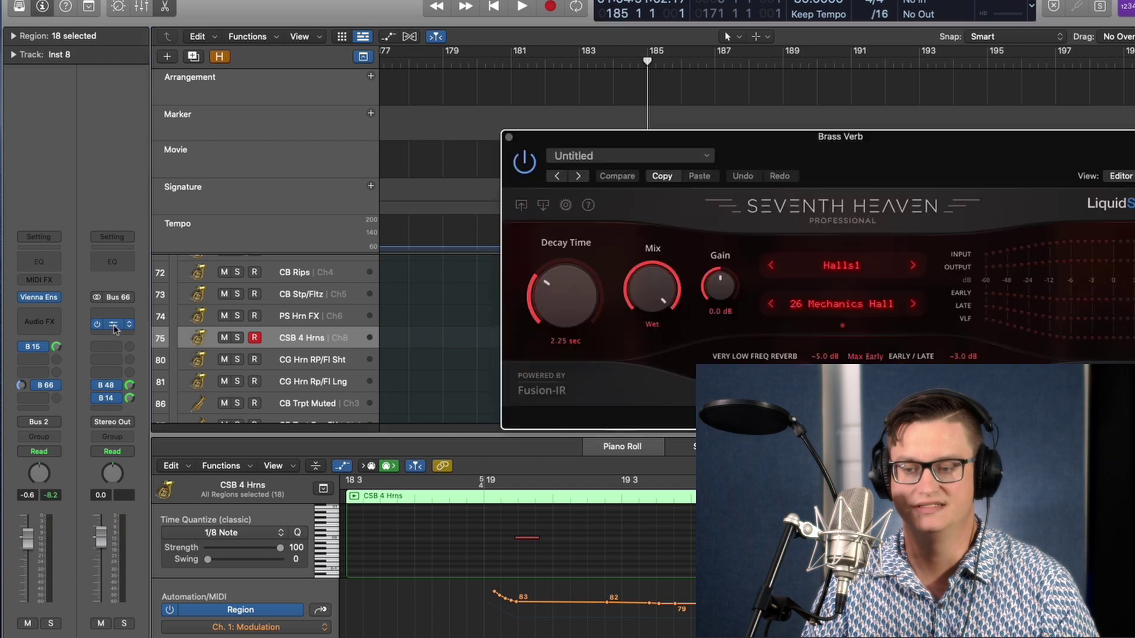
pyautogui.moveTo(878, 139); pyautogui.dragTo(764, 116)
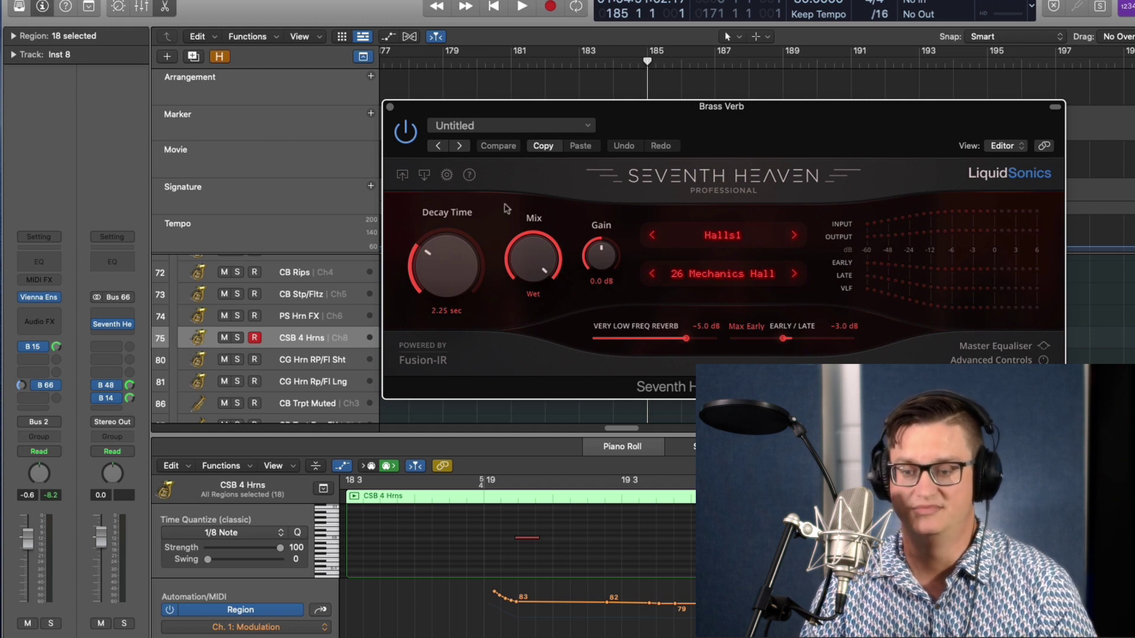
pyautogui.moveTo(524, 112); pyautogui.dragTo(599, 270)
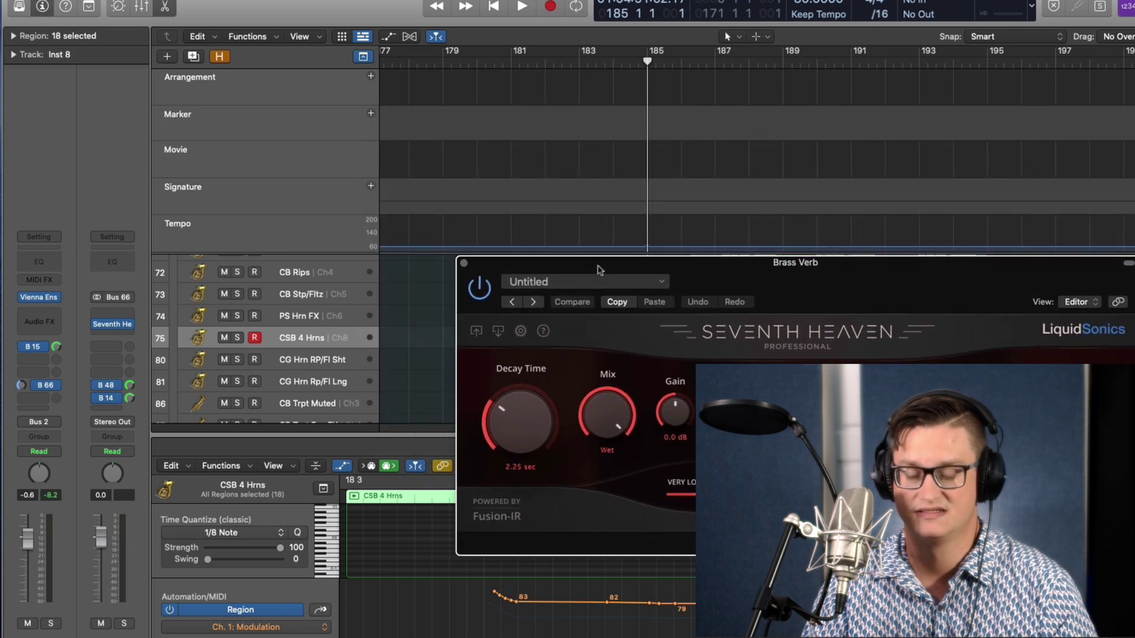
pyautogui.click(464, 263)
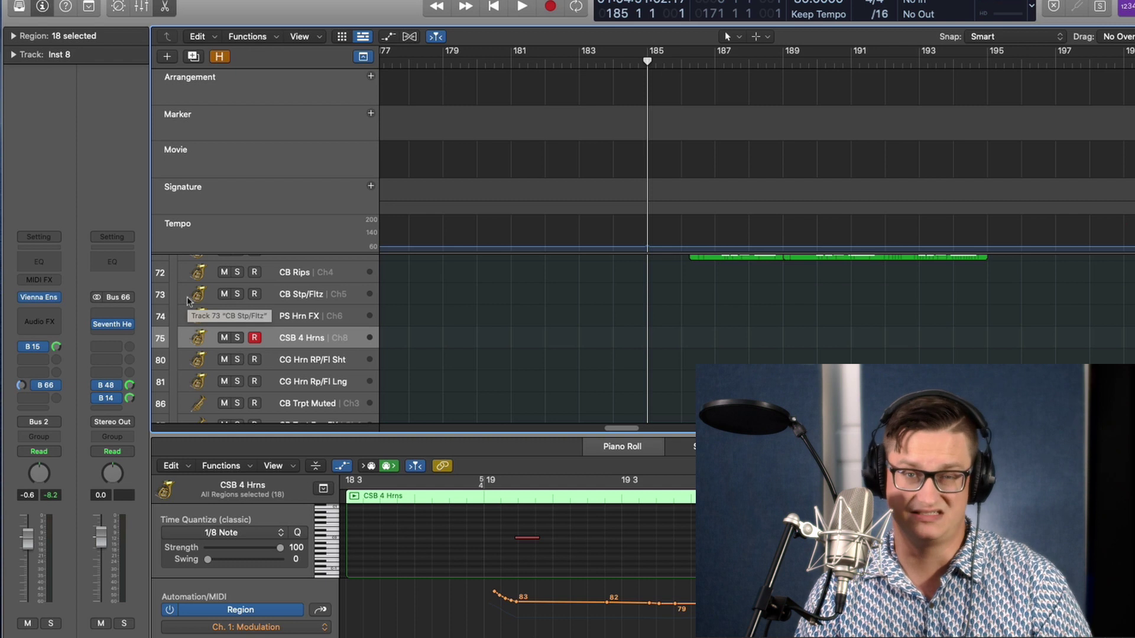
# Check the Seventh Heaven reverb on Brass Verb again, close it and clear the region selection
pyautogui.scroll(-5, 253, 389)
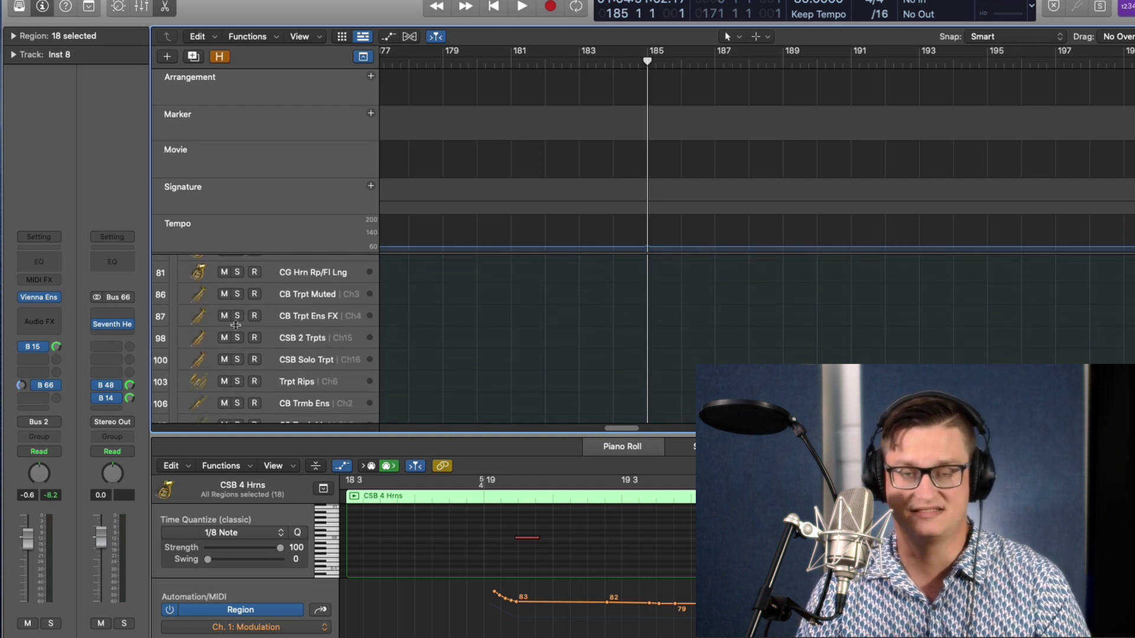
pyautogui.click(113, 324)
pyautogui.click(464, 265)
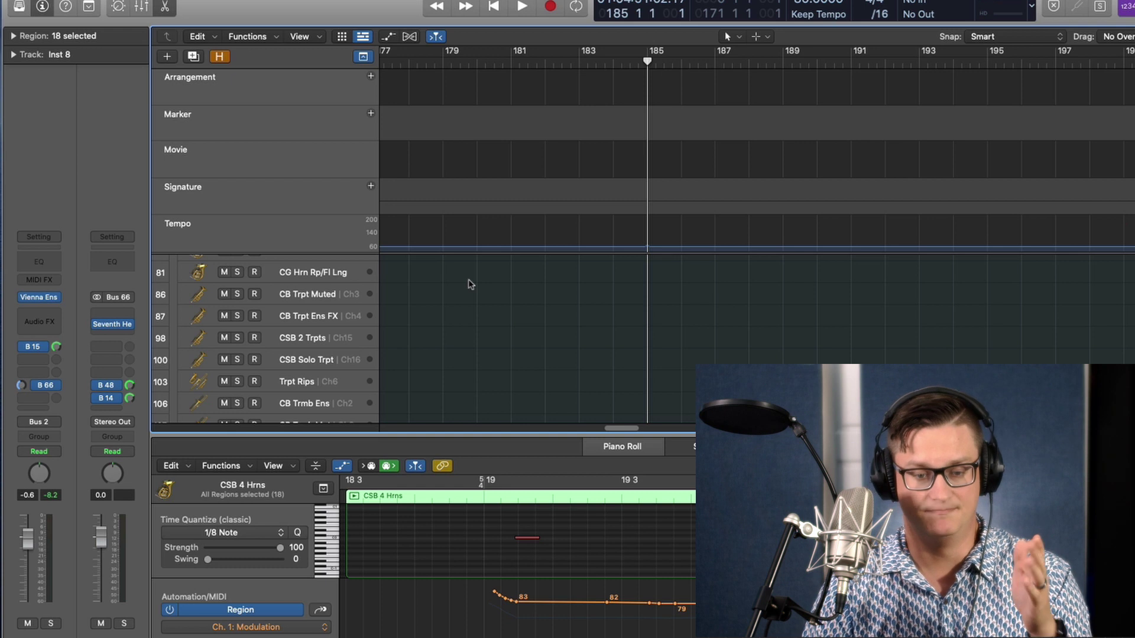
pyautogui.click(403, 367)
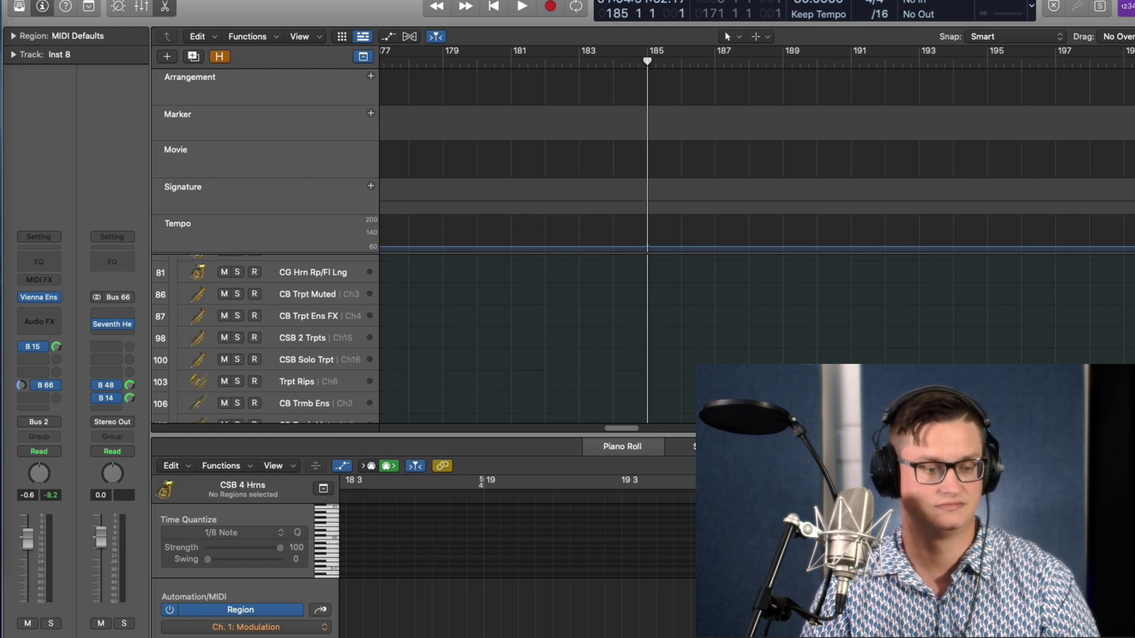
# Review the family reverb channels on buses 65 to 71 in the mixer one by one, and put the mixer away
pyautogui.press('x')
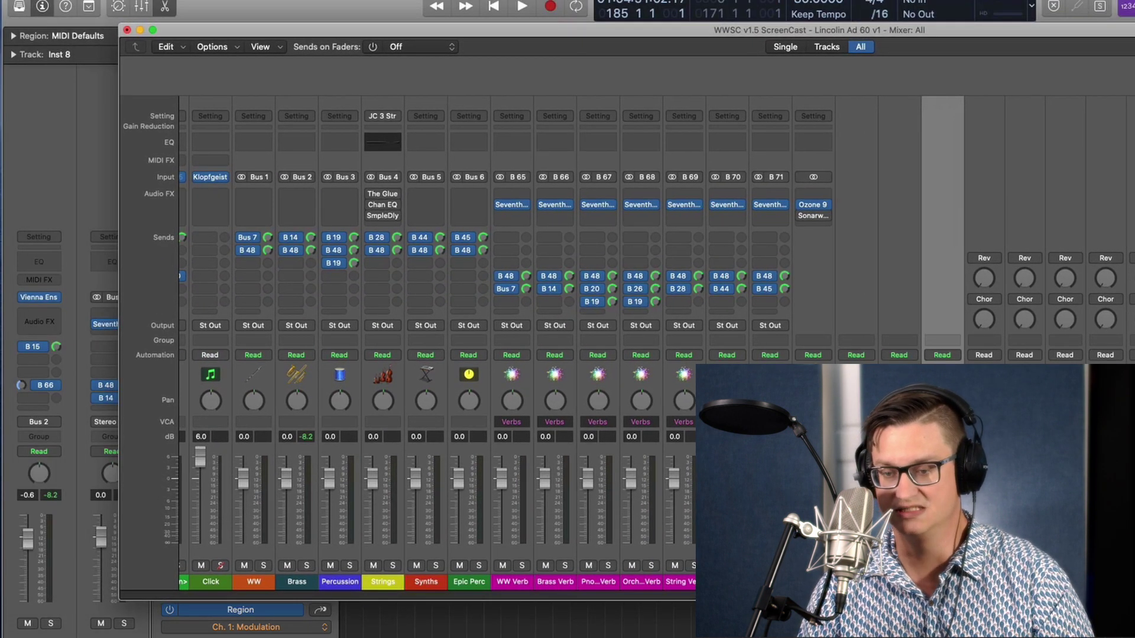
pyautogui.click(509, 584)
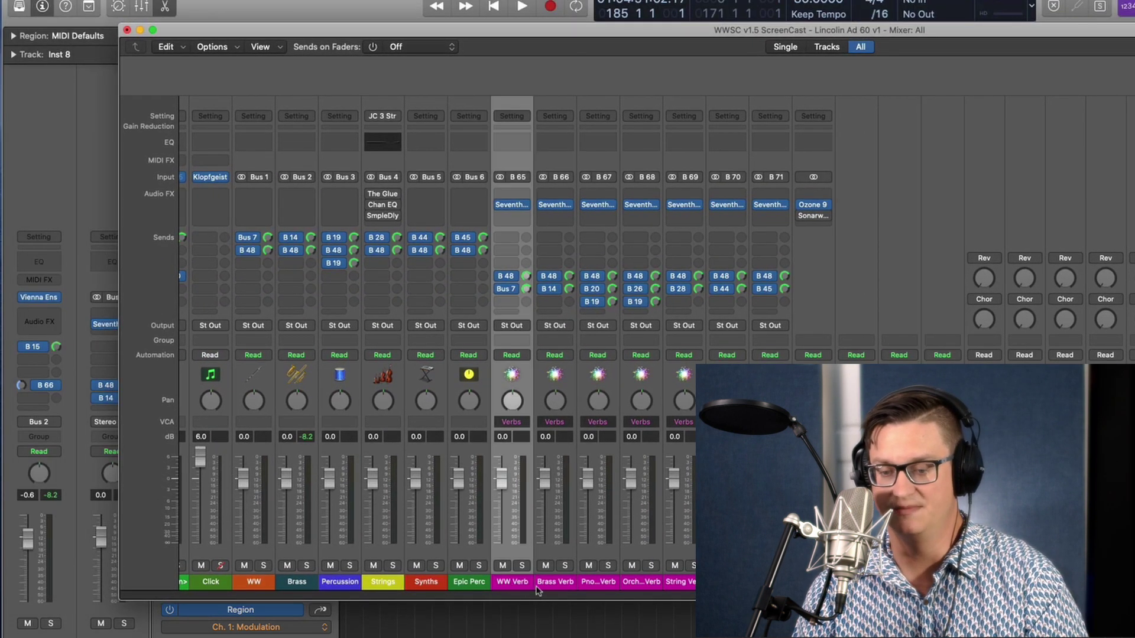
pyautogui.click(552, 585)
pyautogui.click(596, 587)
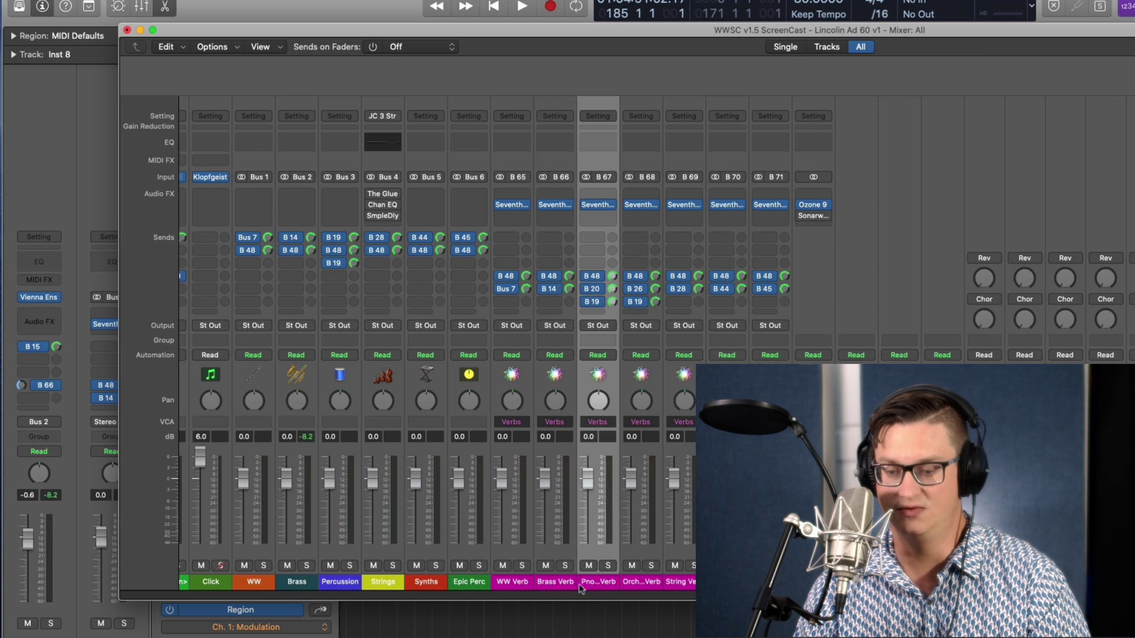
pyautogui.click(648, 580)
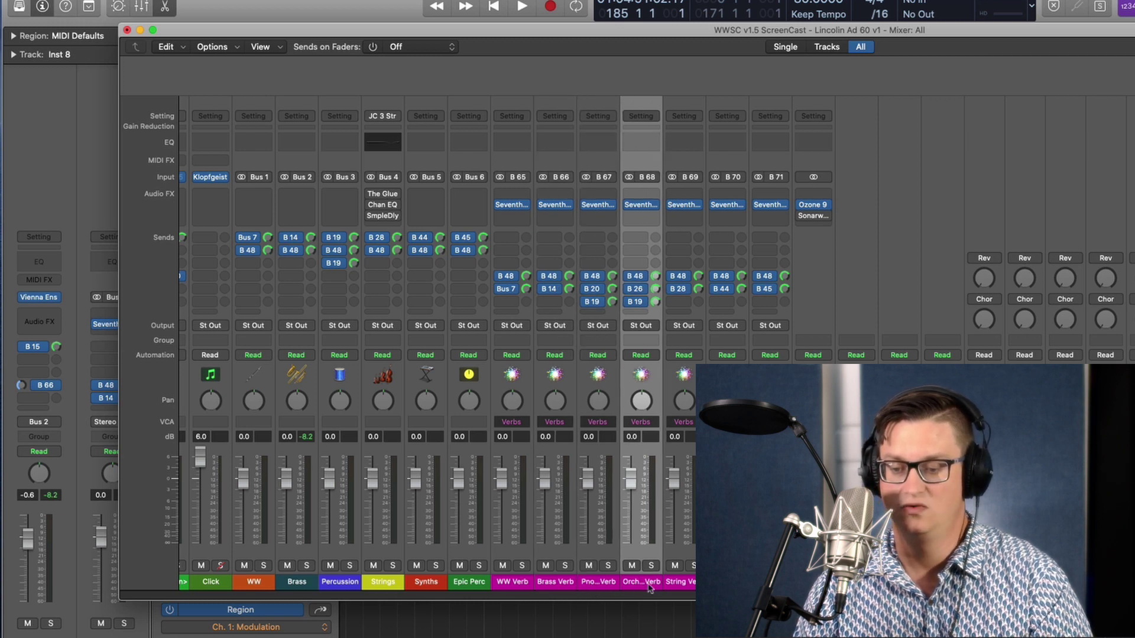
pyautogui.click(686, 584)
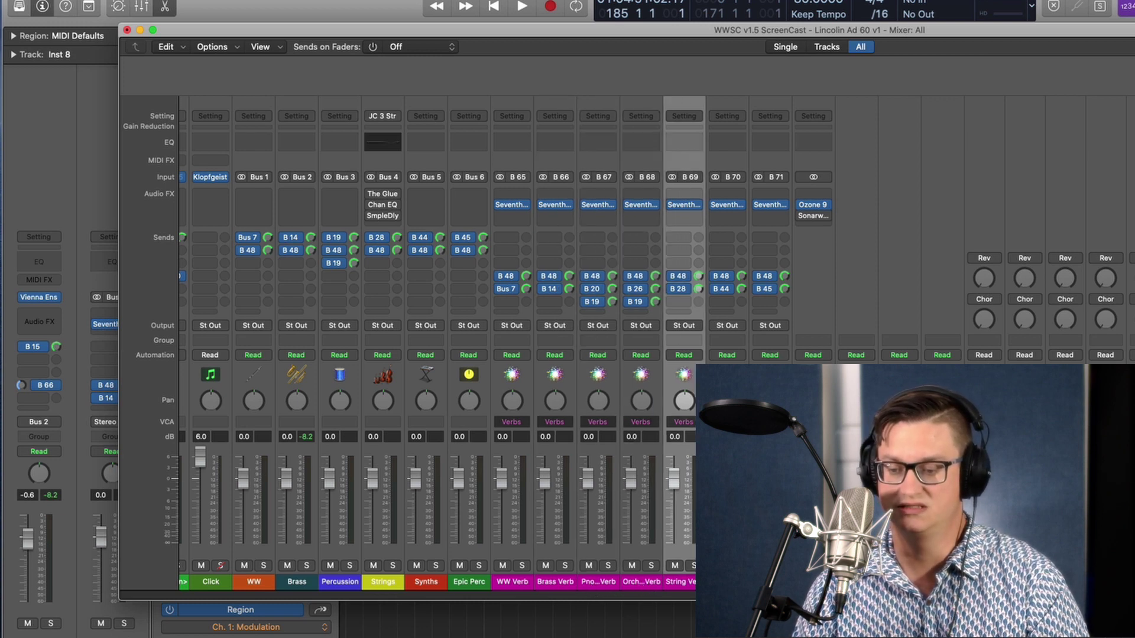
pyautogui.click(727, 582)
pyautogui.click(770, 582)
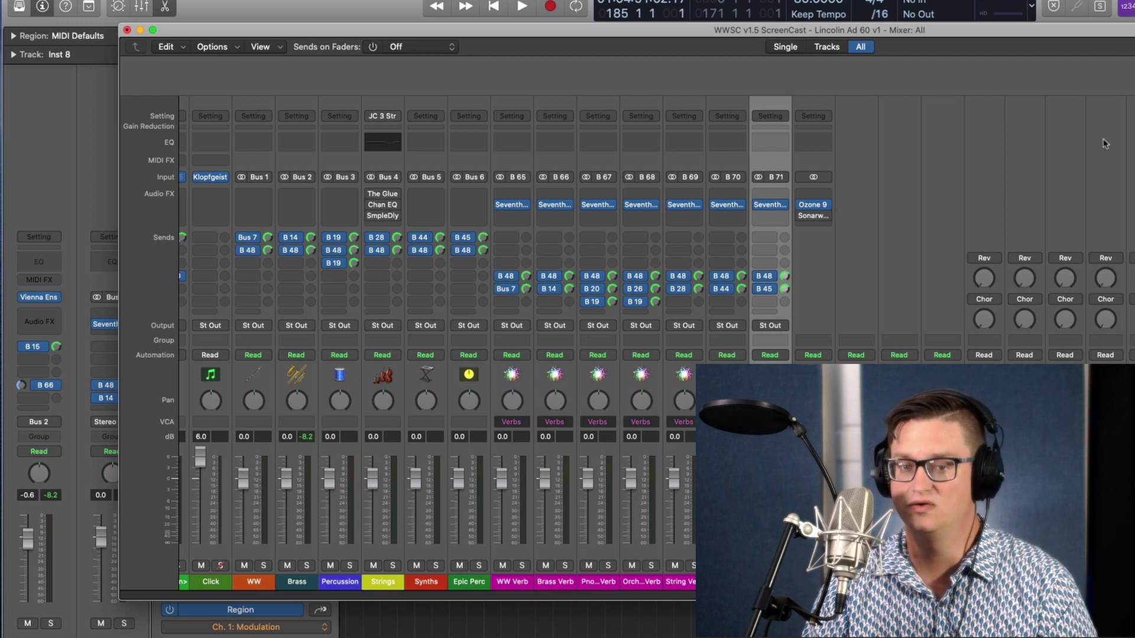
pyautogui.moveTo(209, 30); pyautogui.dragTo(0, 28)
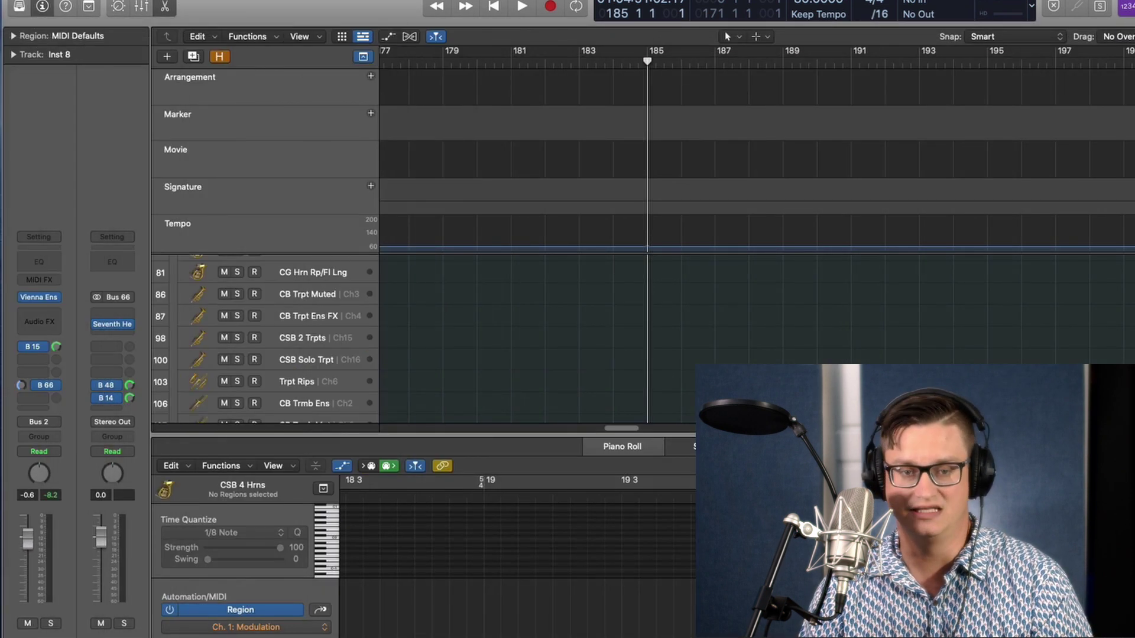